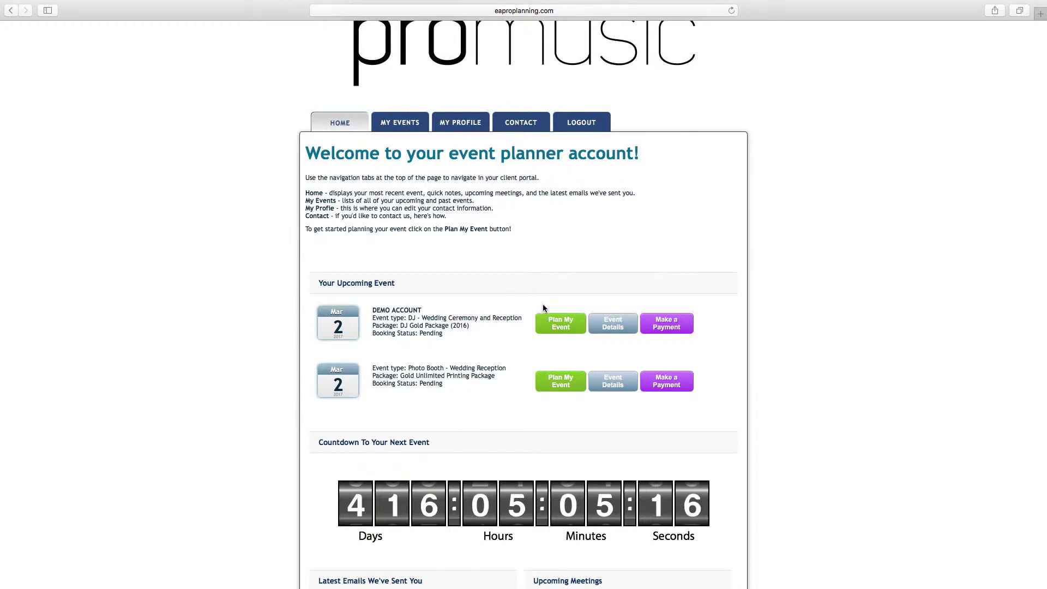
Open Plan My Event for the 3/2/2017 DJ wedding ceremony and reception.
{"action": "left_click", "coordinate": [569, 327]}
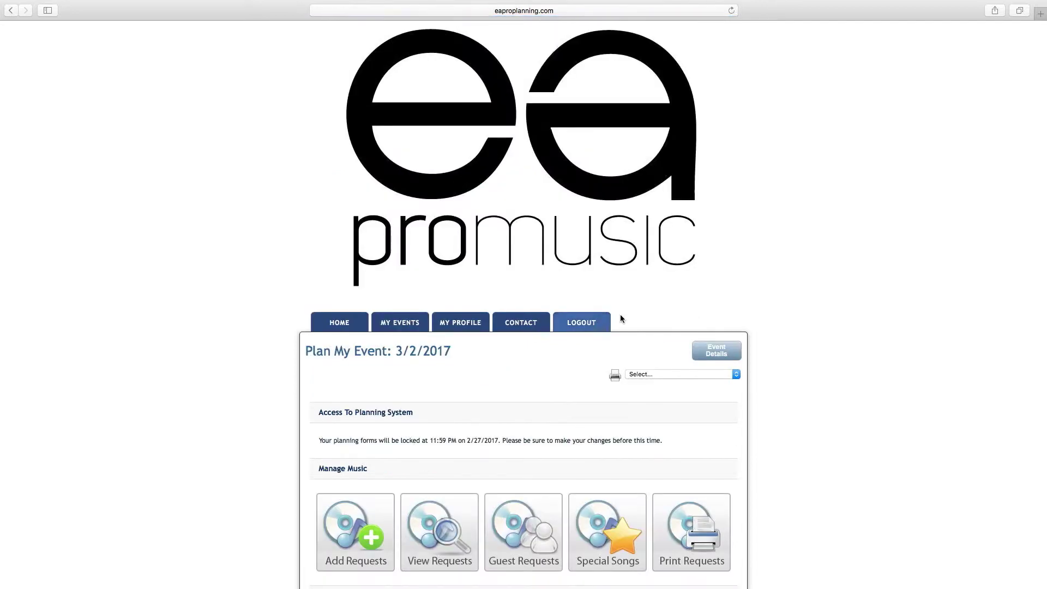
{"action": "scroll", "coordinate": [620, 315], "scroll_direction": "down", "scroll_amount": 5}
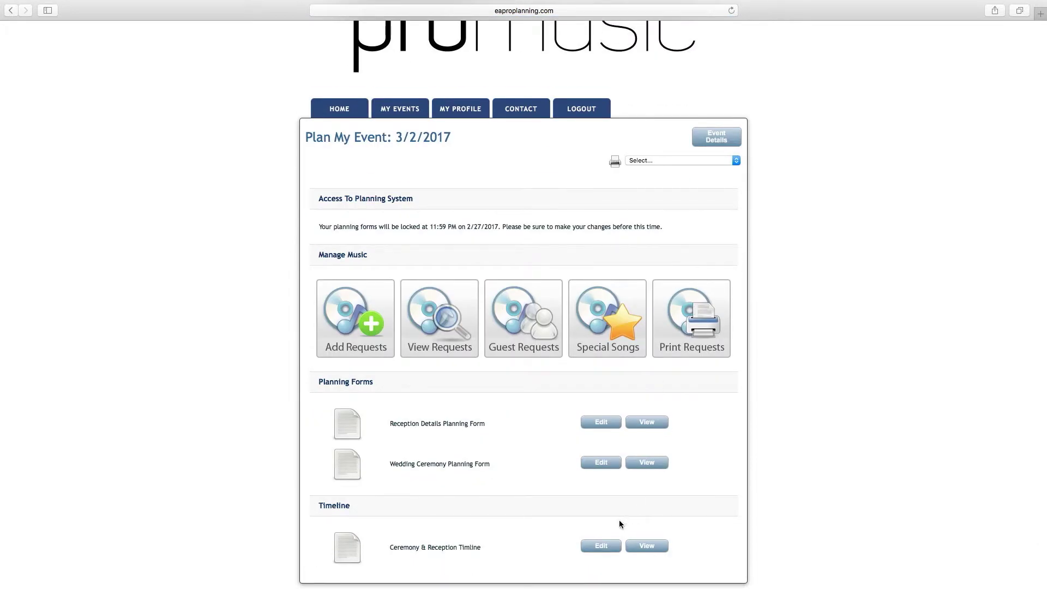
Edit the Ceremony & Reception Timeline from the Timeline section.
{"action": "left_click", "coordinate": [605, 548]}
{"action": "scroll", "coordinate": [894, 109], "scroll_direction": "down", "scroll_amount": 5}
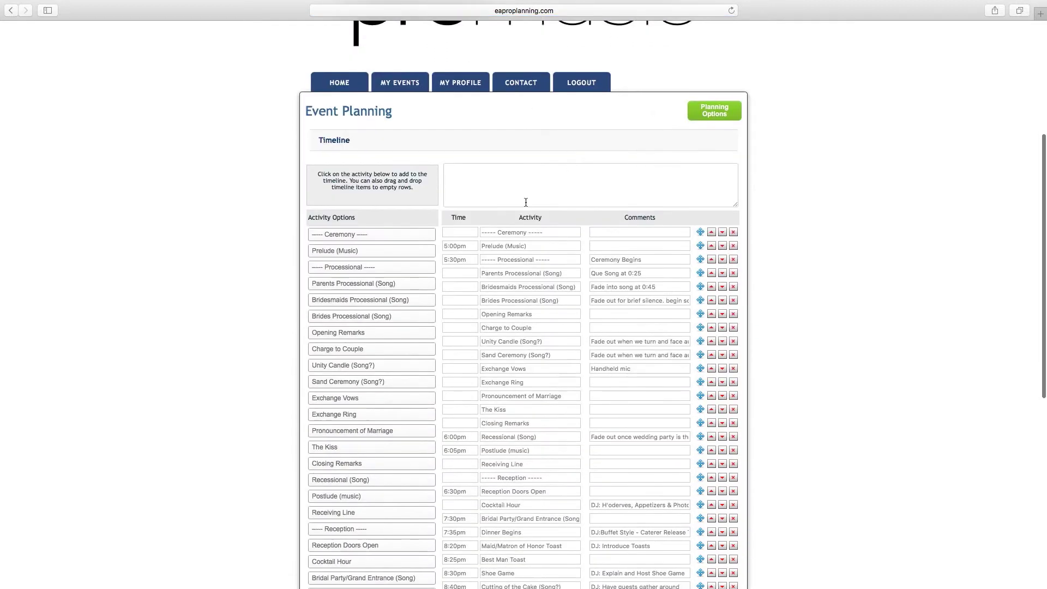
{"action": "scroll", "coordinate": [894, 108], "scroll_direction": "down", "scroll_amount": 3}
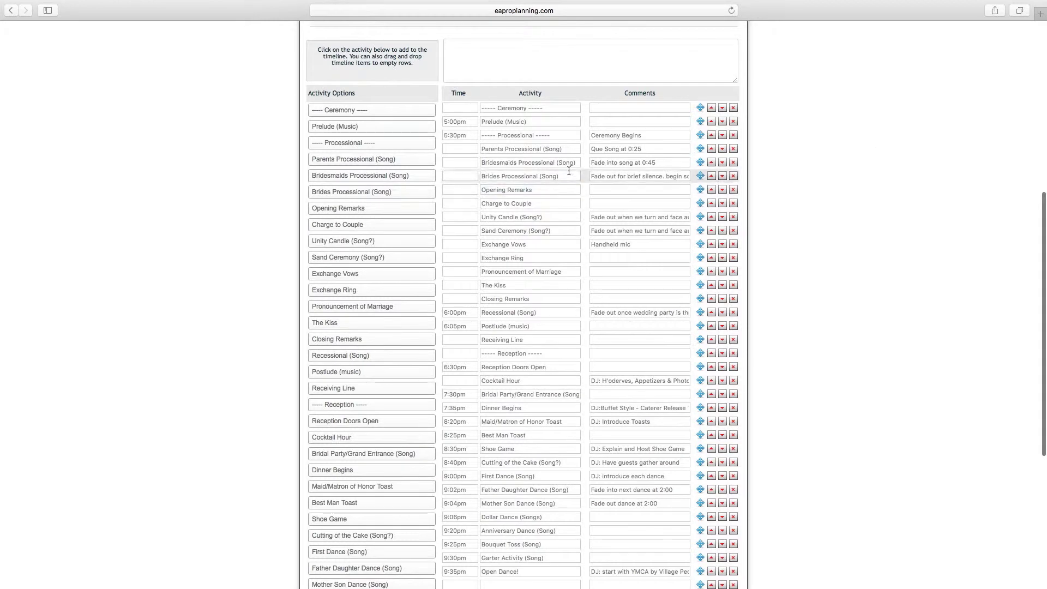
{"action": "scroll", "coordinate": [568, 170], "scroll_direction": "down", "scroll_amount": 3}
{"action": "scroll", "coordinate": [545, 137], "scroll_direction": "down", "scroll_amount": 2}
{"action": "scroll", "coordinate": [564, 306], "scroll_direction": "up", "scroll_amount": 3}
{"action": "scroll", "coordinate": [573, 311], "scroll_direction": "up", "scroll_amount": 3}
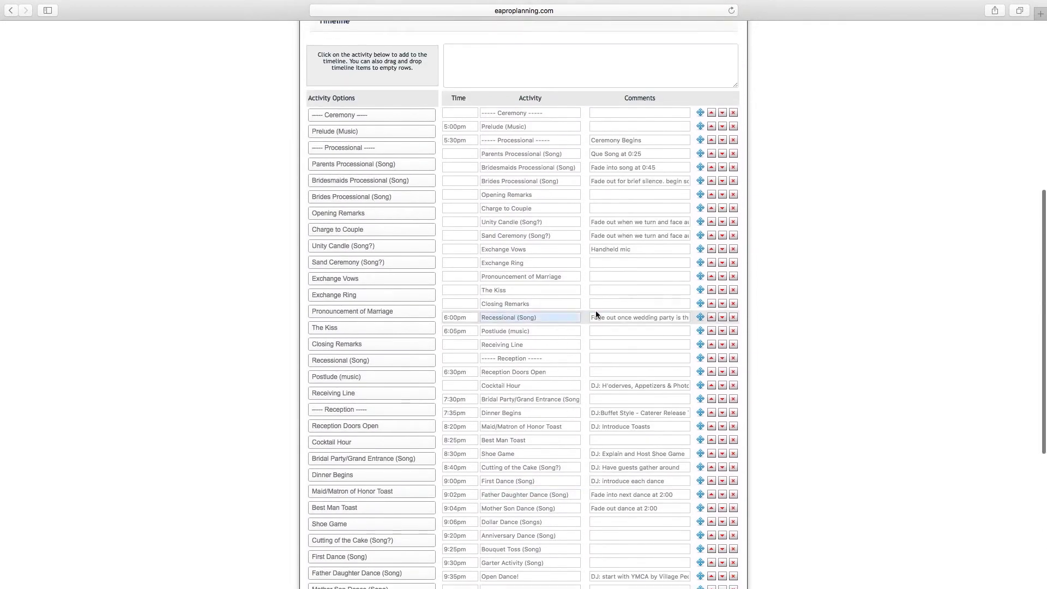
{"action": "scroll", "coordinate": [736, 384], "scroll_direction": "down", "scroll_amount": 2}
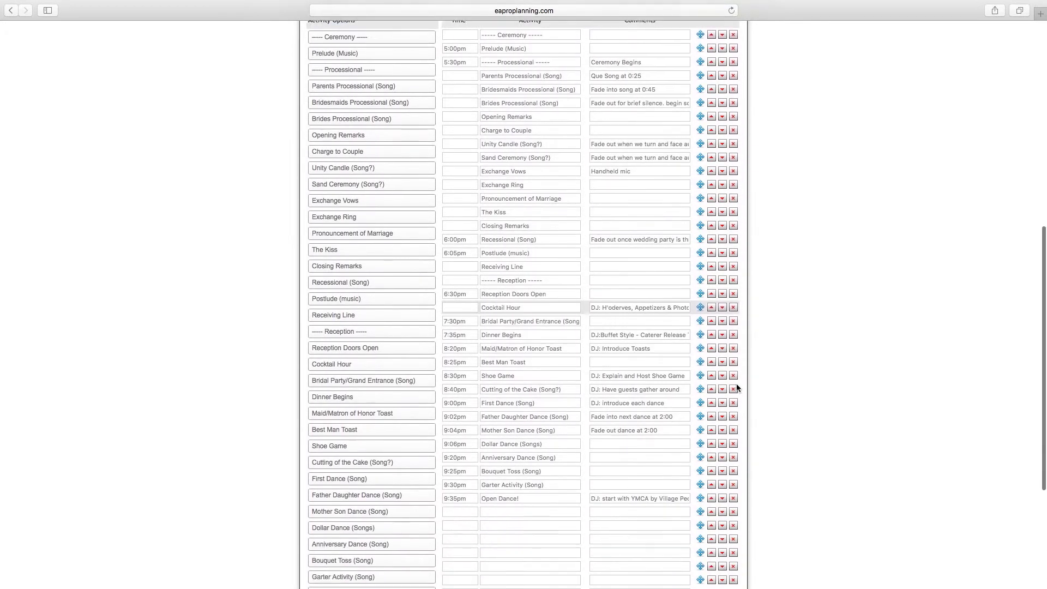
{"action": "scroll", "coordinate": [760, 437], "scroll_direction": "up", "scroll_amount": 5}
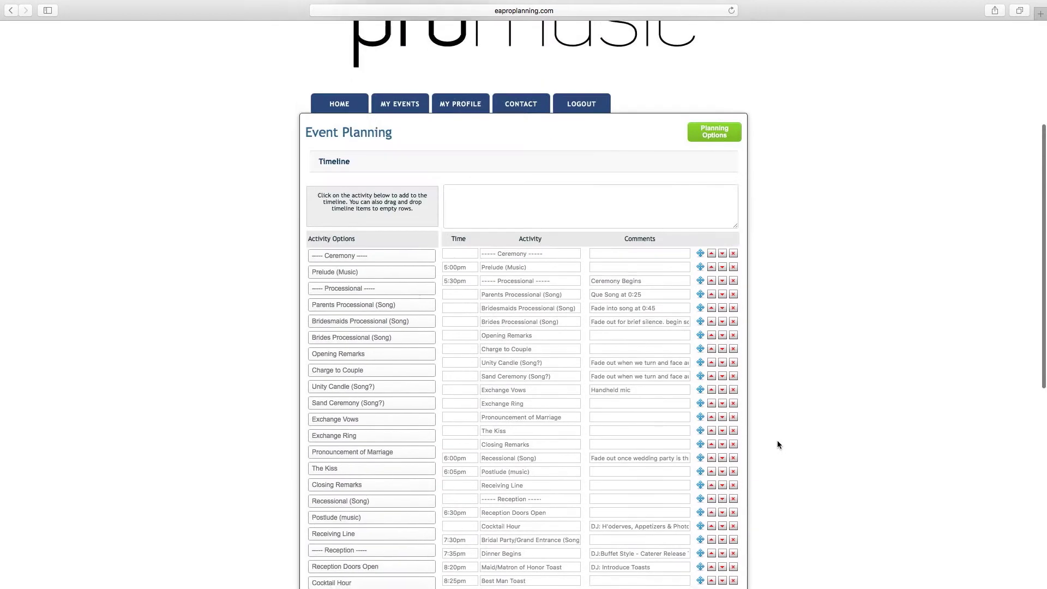
{"action": "scroll", "coordinate": [785, 410], "scroll_direction": "up", "scroll_amount": 1}
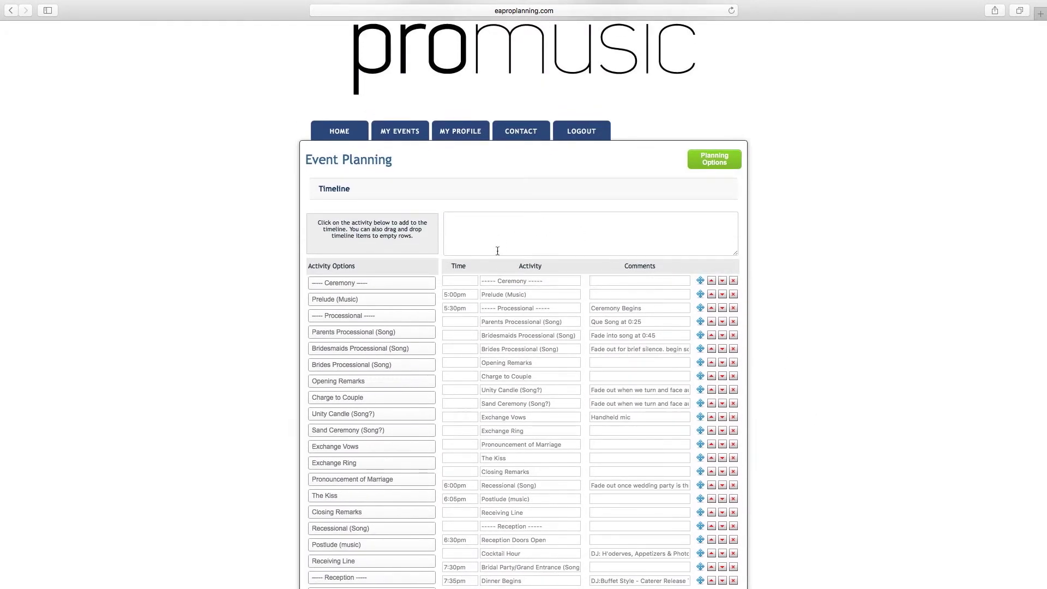
{"action": "left_click_drag", "start_coordinate": [513, 268], "coordinate": [669, 265]}
{"action": "mouse_move", "coordinate": [470, 266]}
{"action": "left_mouse_down"}
{"action": "mouse_move", "coordinate": [455, 267]}
{"action": "mouse_move", "coordinate": [545, 266]}
{"action": "left_mouse_up"}
{"action": "left_click_drag", "start_coordinate": [609, 266], "coordinate": [658, 266]}
{"action": "scroll", "coordinate": [598, 335], "scroll_direction": "down", "scroll_amount": 2}
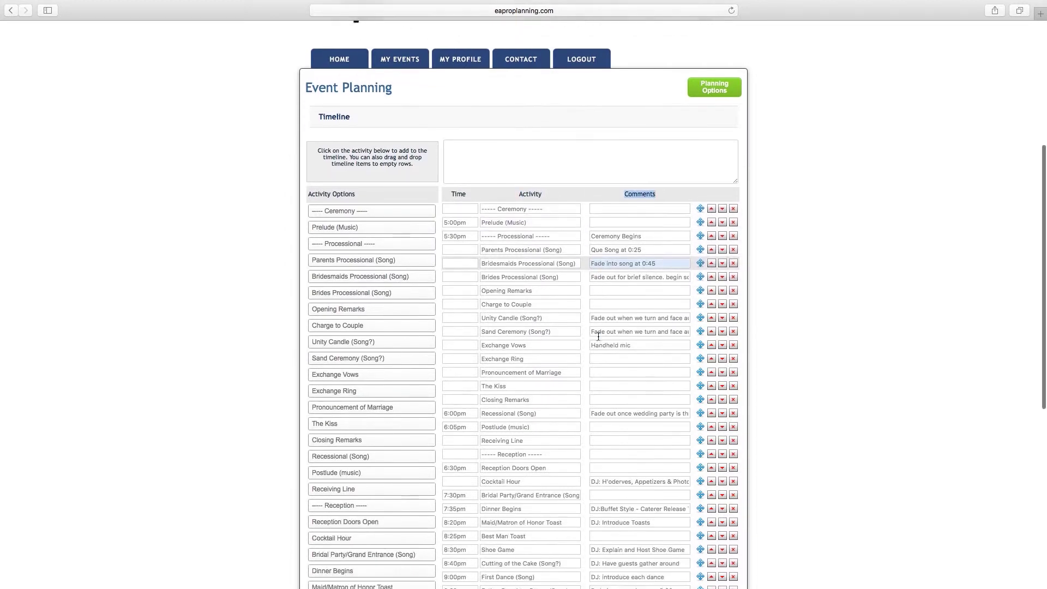
{"action": "scroll", "coordinate": [598, 335], "scroll_direction": "down", "scroll_amount": 4}
{"action": "left_click", "coordinate": [483, 369]}
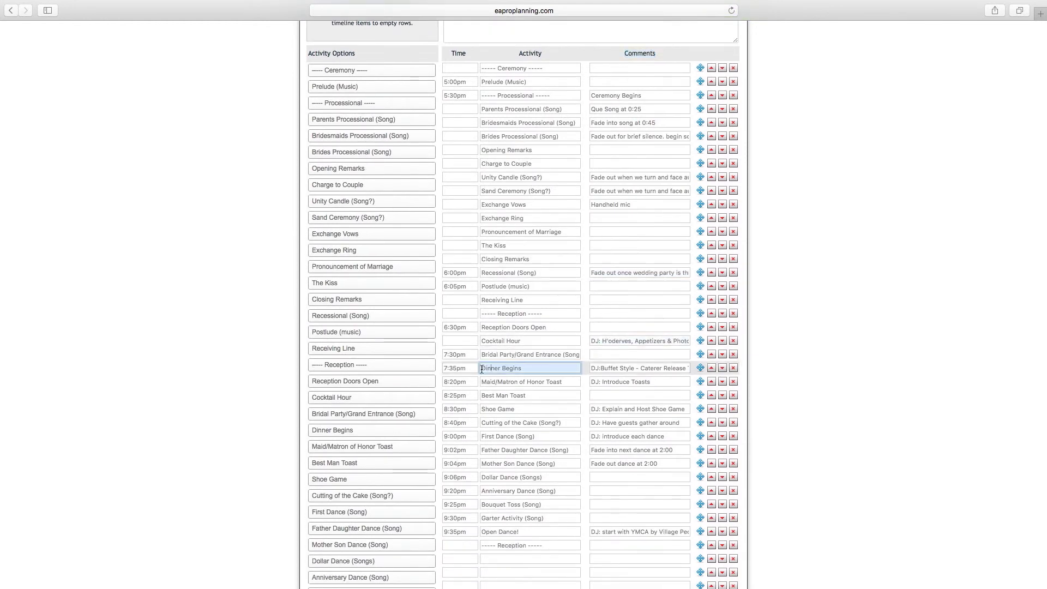
{"action": "left_click_drag", "start_coordinate": [481, 368], "coordinate": [529, 368]}
{"action": "left_click_drag", "start_coordinate": [443, 368], "coordinate": [464, 368]}
{"action": "mouse_move", "coordinate": [689, 368]}
{"action": "left_mouse_down"}
{"action": "mouse_move", "coordinate": [594, 369]}
{"action": "mouse_move", "coordinate": [697, 373]}
{"action": "mouse_move", "coordinate": [592, 368]}
{"action": "left_mouse_up"}
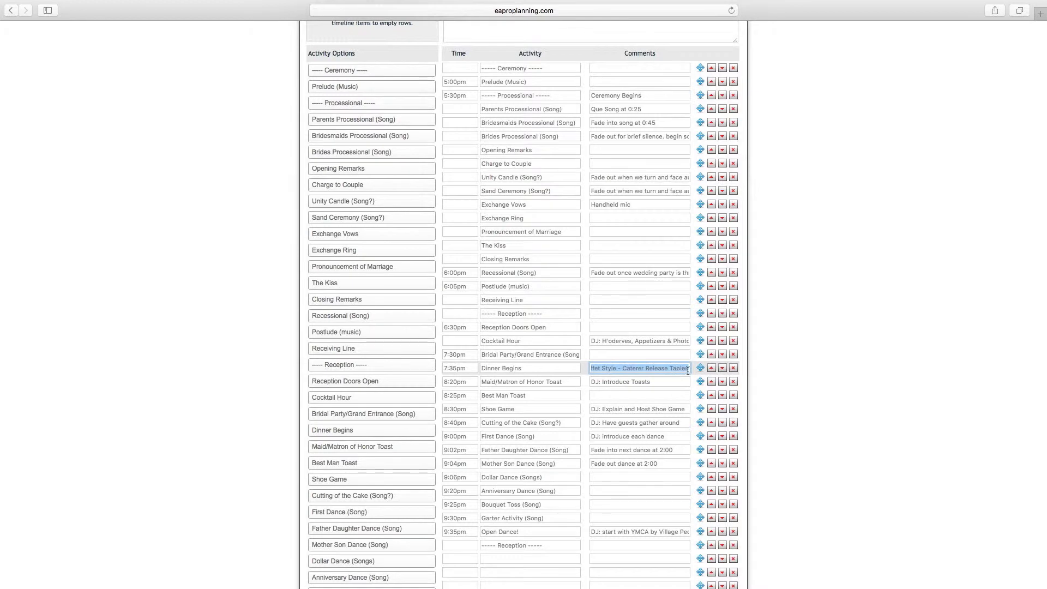
{"action": "type", "text": "DJ:Buf"}
{"action": "double_click", "coordinate": [457, 54]}
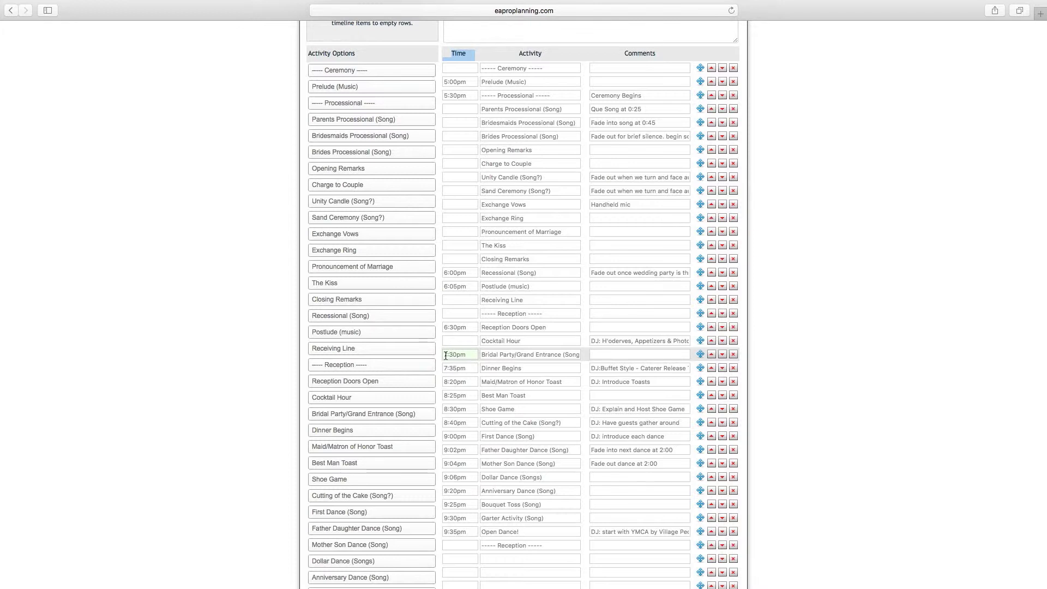
{"action": "left_click_drag", "start_coordinate": [445, 355], "coordinate": [579, 354]}
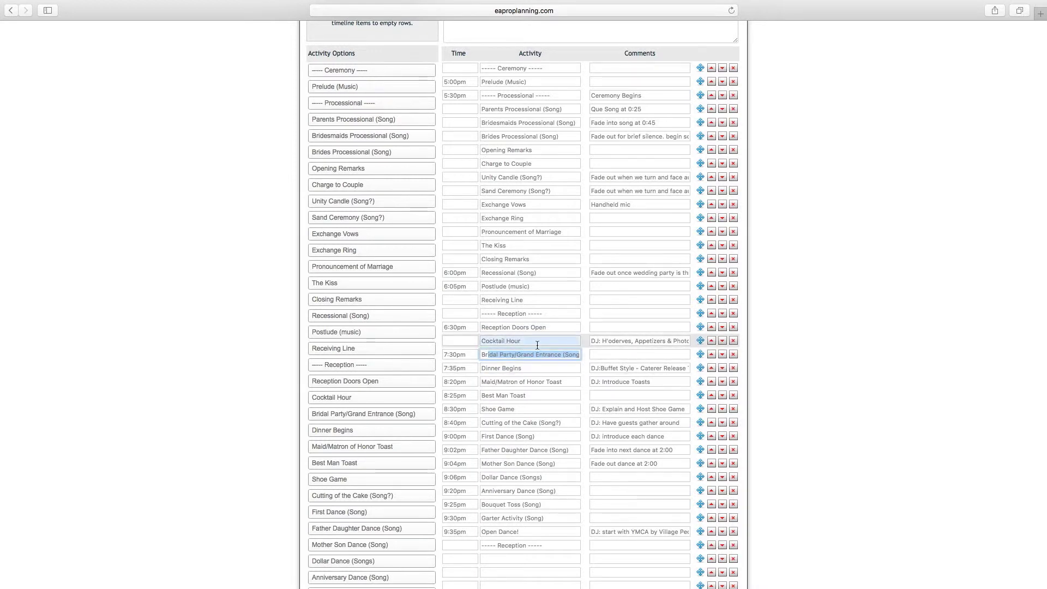
{"action": "left_click", "coordinate": [501, 368]}
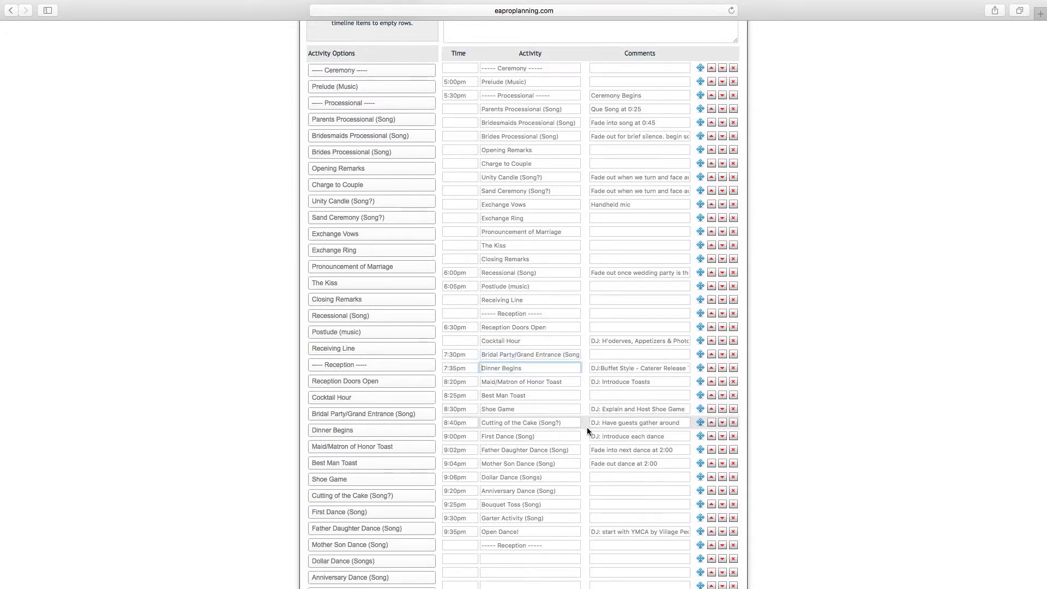
{"action": "triple_click", "coordinate": [515, 367]}
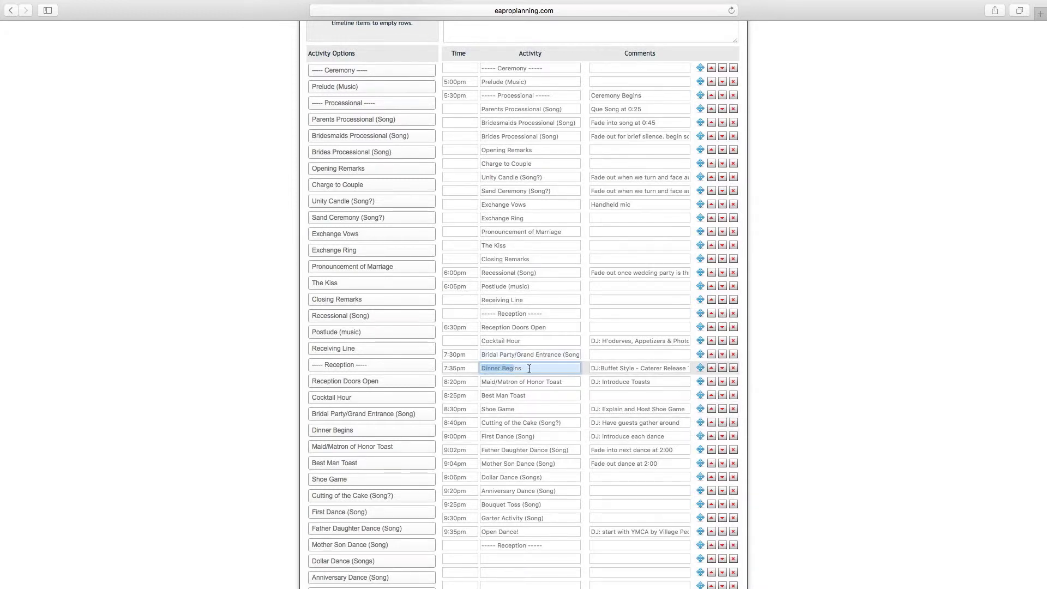
{"action": "left_click", "coordinate": [462, 531]}
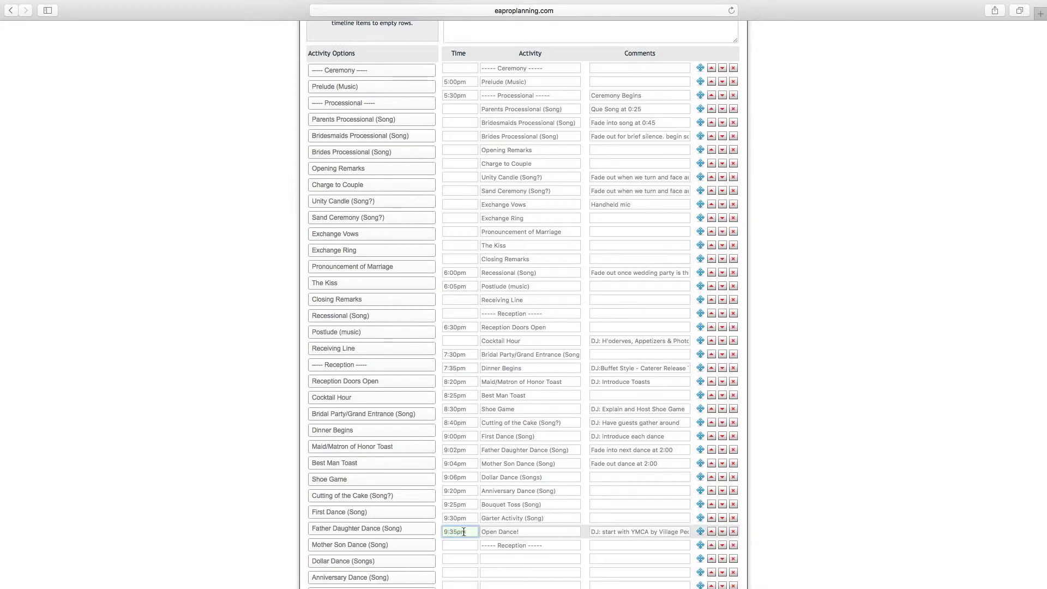
{"action": "left_click_drag", "start_coordinate": [462, 531], "coordinate": [439, 531]}
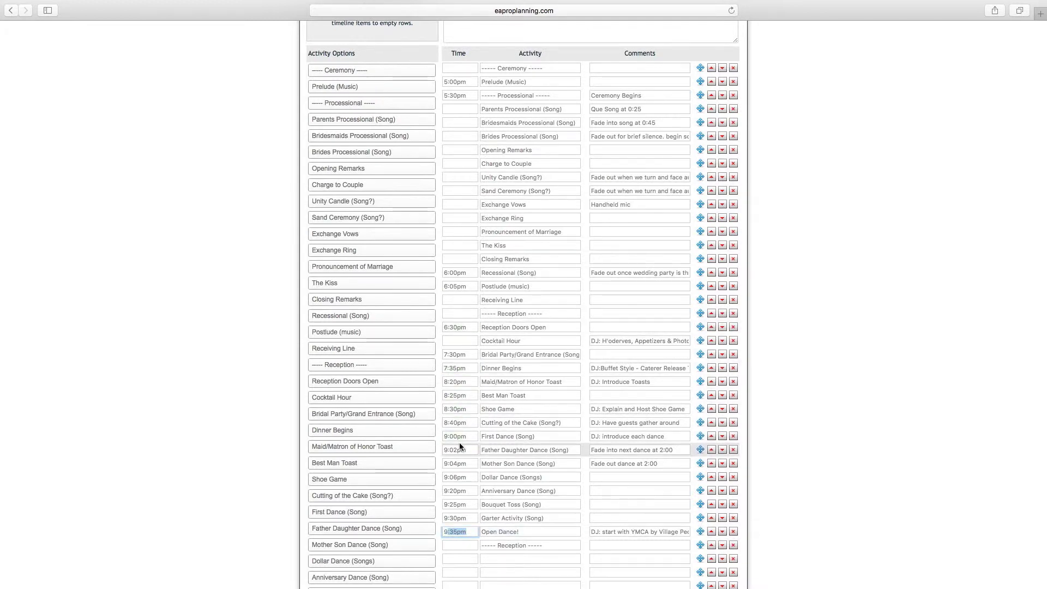
{"action": "double_click", "coordinate": [458, 368]}
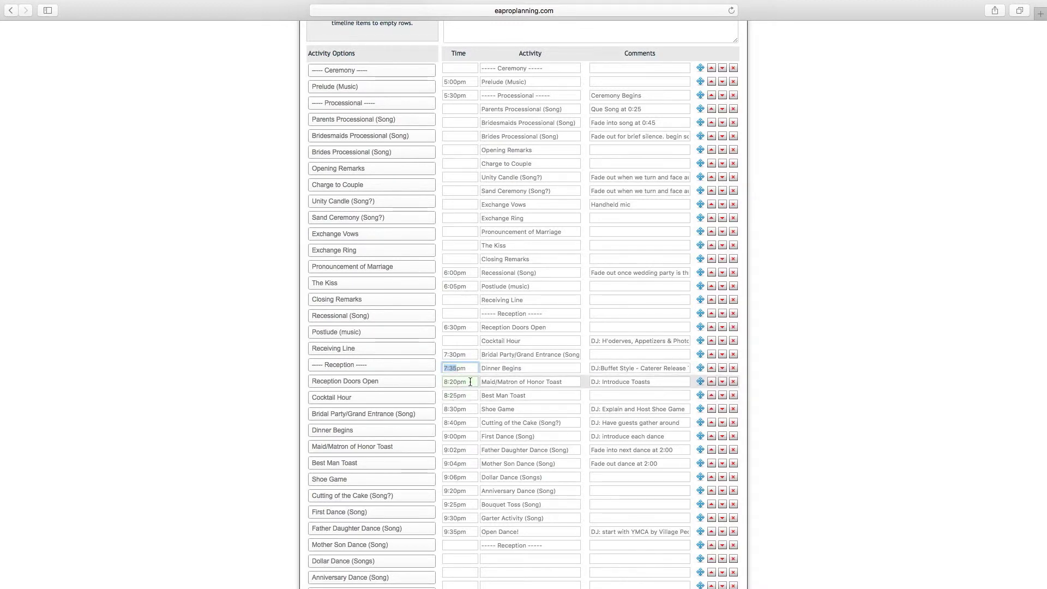
{"action": "left_click_drag", "start_coordinate": [600, 369], "coordinate": [635, 368]}
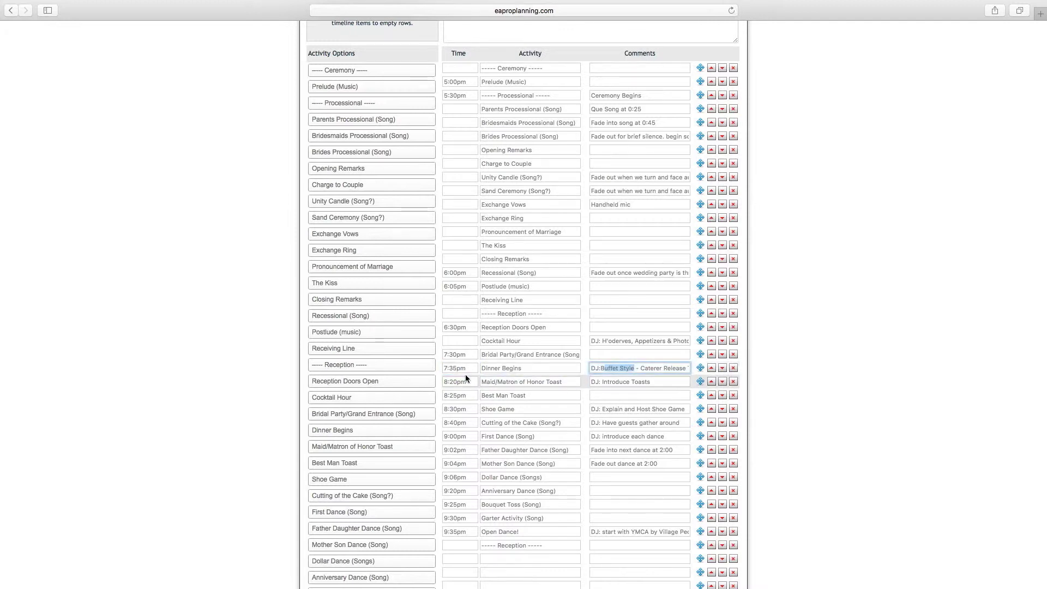
{"action": "left_click_drag", "start_coordinate": [444, 369], "coordinate": [472, 380]}
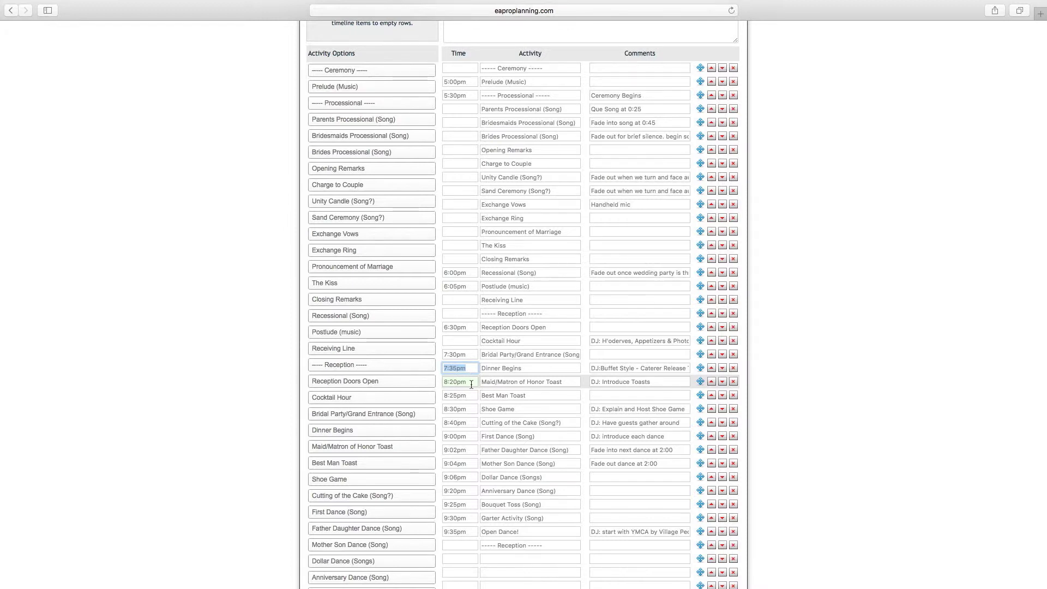
{"action": "left_click_drag", "start_coordinate": [482, 382], "coordinate": [555, 381]}
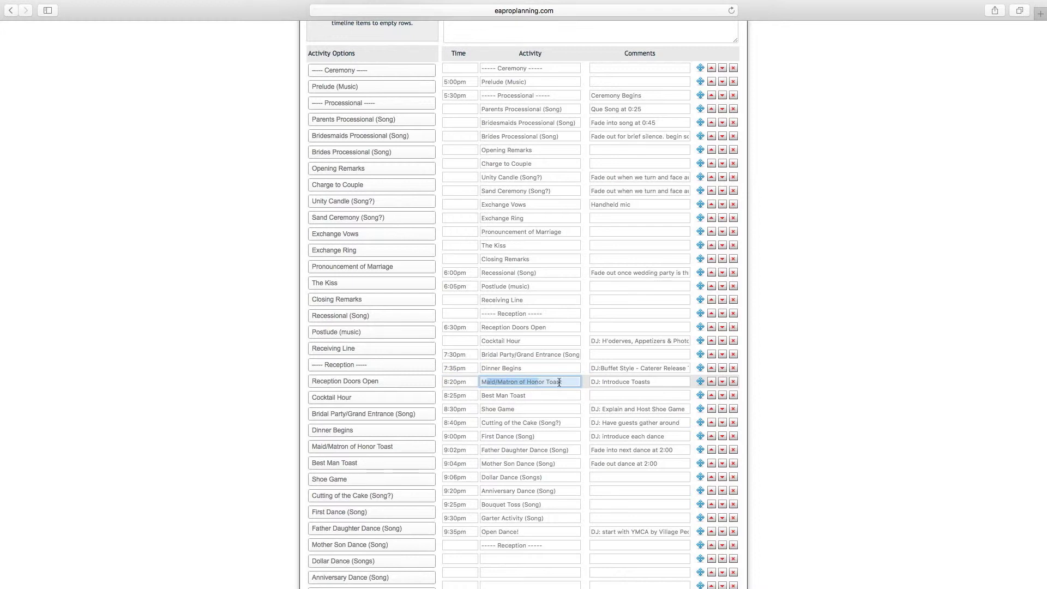
{"action": "mouse_move", "coordinate": [482, 396]}
{"action": "left_mouse_down"}
{"action": "mouse_move", "coordinate": [533, 396]}
{"action": "mouse_move", "coordinate": [498, 407]}
{"action": "left_mouse_up"}
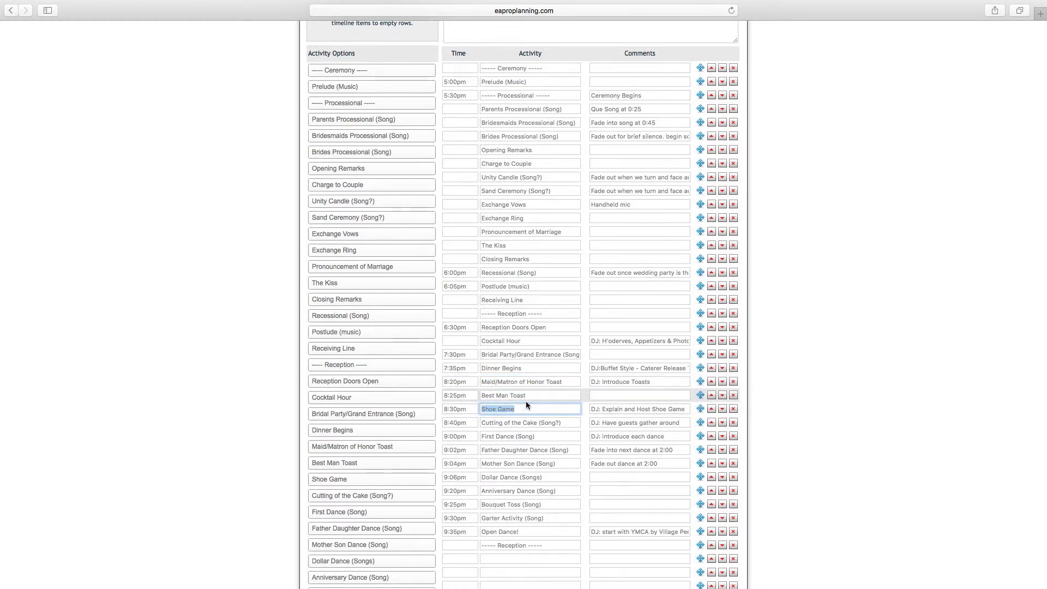
{"action": "left_click_drag", "start_coordinate": [482, 422], "coordinate": [547, 424]}
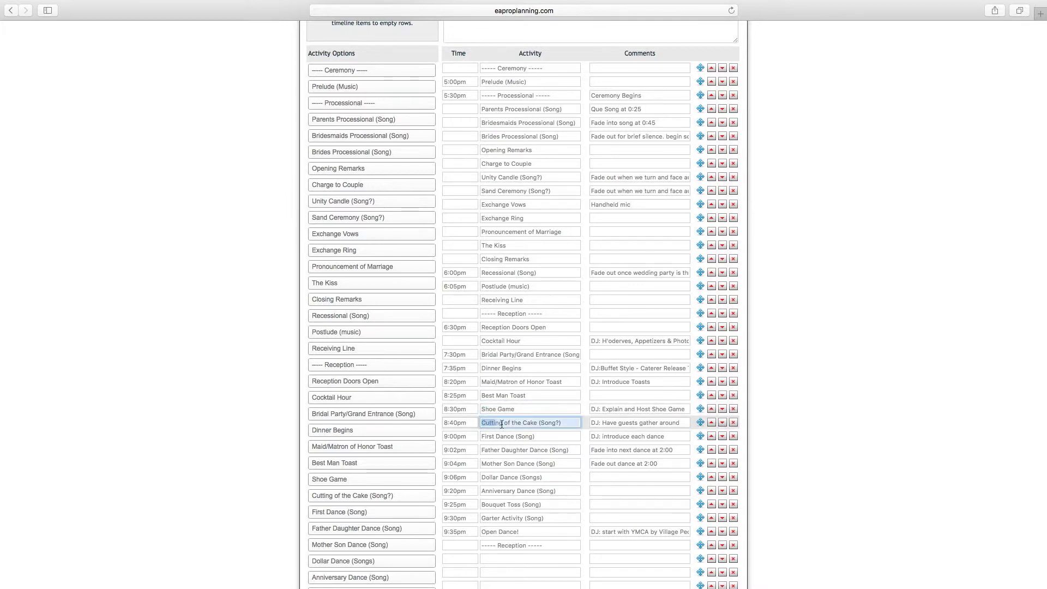
{"action": "mouse_move", "coordinate": [443, 422]}
{"action": "left_mouse_down"}
{"action": "mouse_move", "coordinate": [556, 423]}
{"action": "mouse_move", "coordinate": [474, 437]}
{"action": "left_mouse_up"}
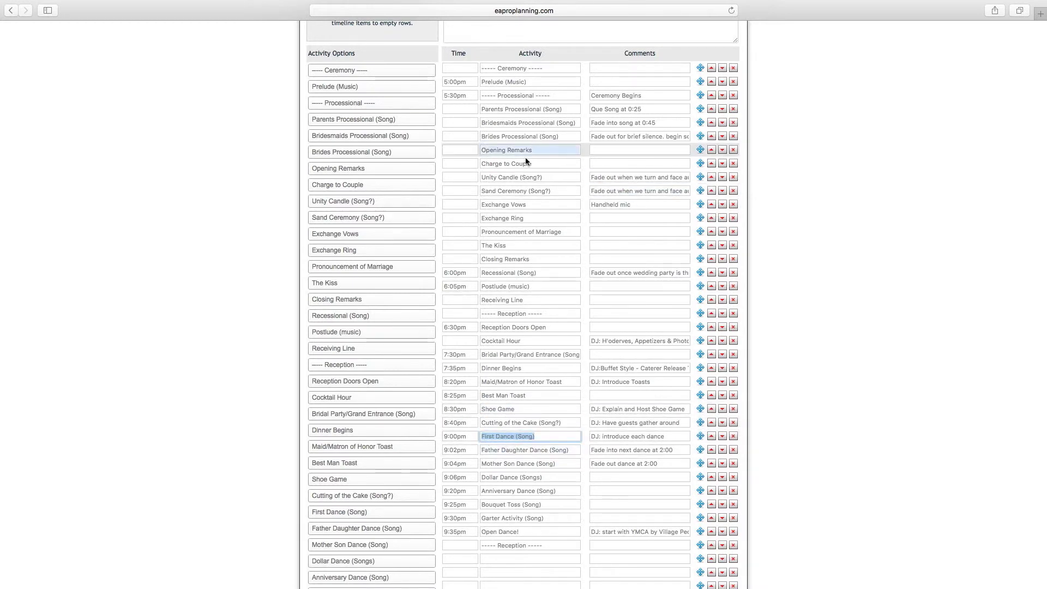
{"action": "scroll", "coordinate": [751, 318], "scroll_direction": "up", "scroll_amount": 2}
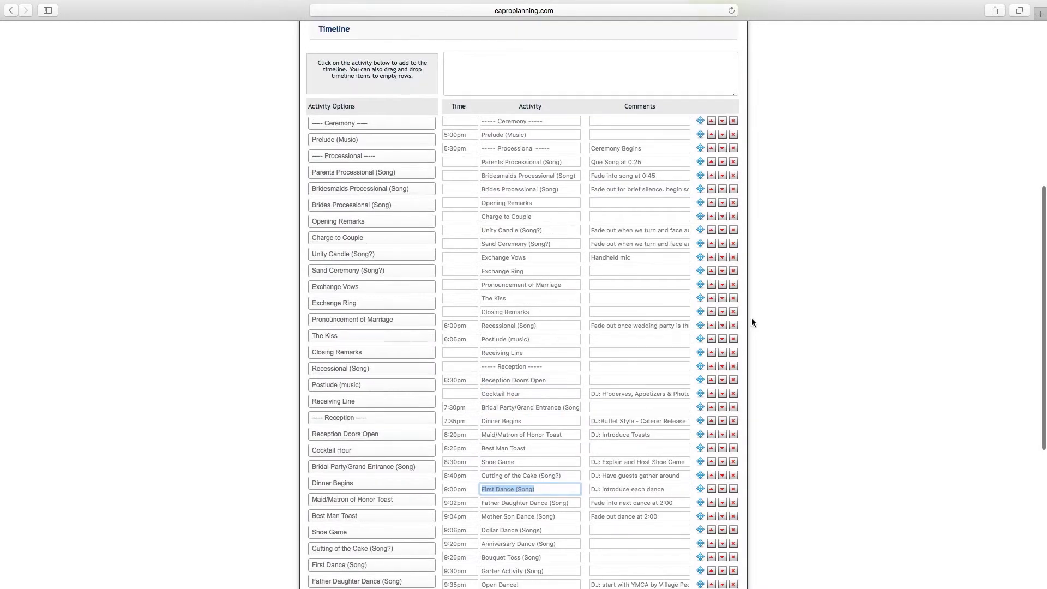
Delete the Ceremony, Prelude, Processional, Parents/Bridesmaids/Brides Processional and Opening Remarks rows.
{"action": "left_click", "coordinate": [723, 137]}
{"action": "left_click", "coordinate": [732, 149]}
{"action": "left_click", "coordinate": [732, 153]}
{"action": "left_click", "coordinate": [733, 174]}
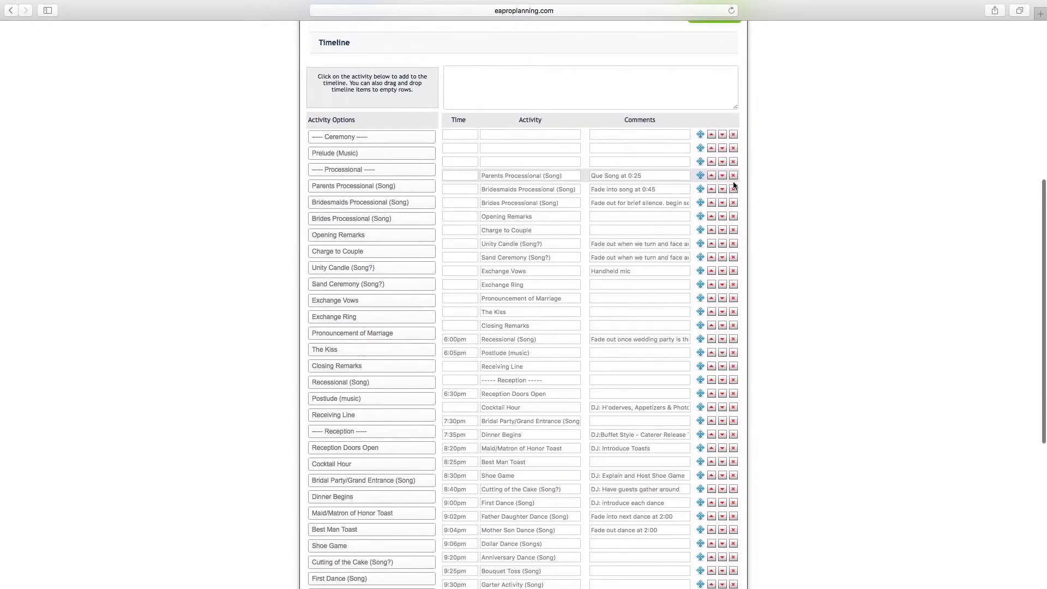
{"action": "left_click", "coordinate": [733, 201]}
{"action": "left_click", "coordinate": [732, 215]}
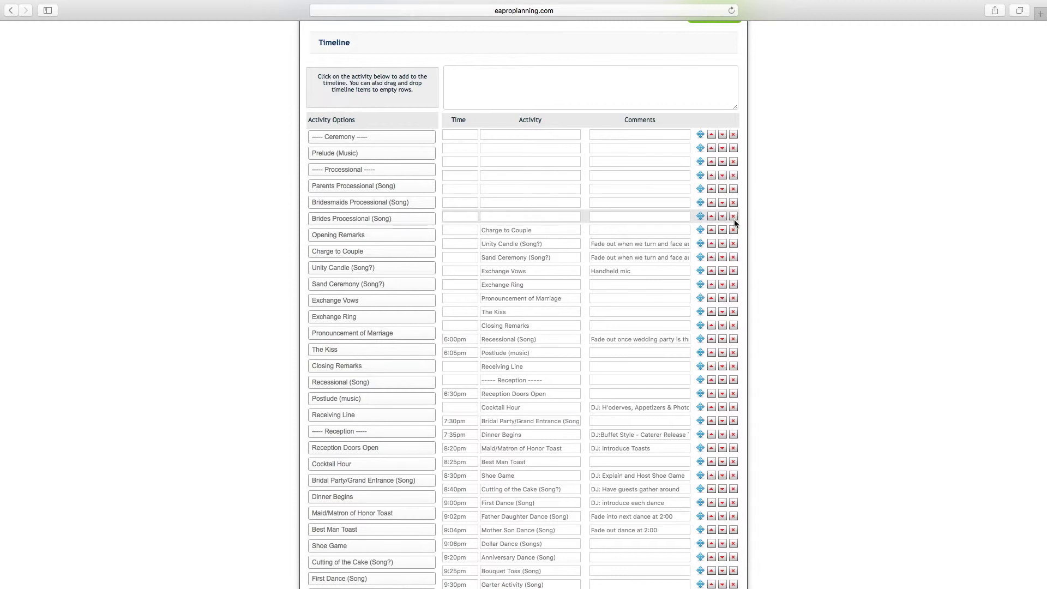
Delete Charge to Couple through Receiving Line, plus The Kiss and Reception header rows.
{"action": "left_click", "coordinate": [733, 229]}
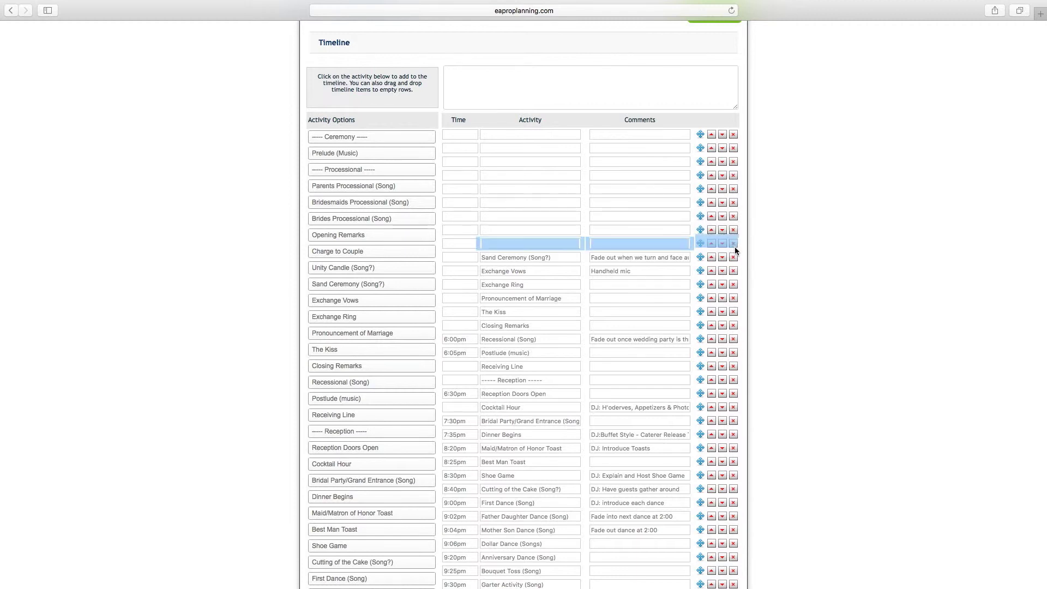
{"action": "left_click", "coordinate": [733, 257]}
{"action": "left_click", "coordinate": [732, 271]}
{"action": "left_click", "coordinate": [733, 284]}
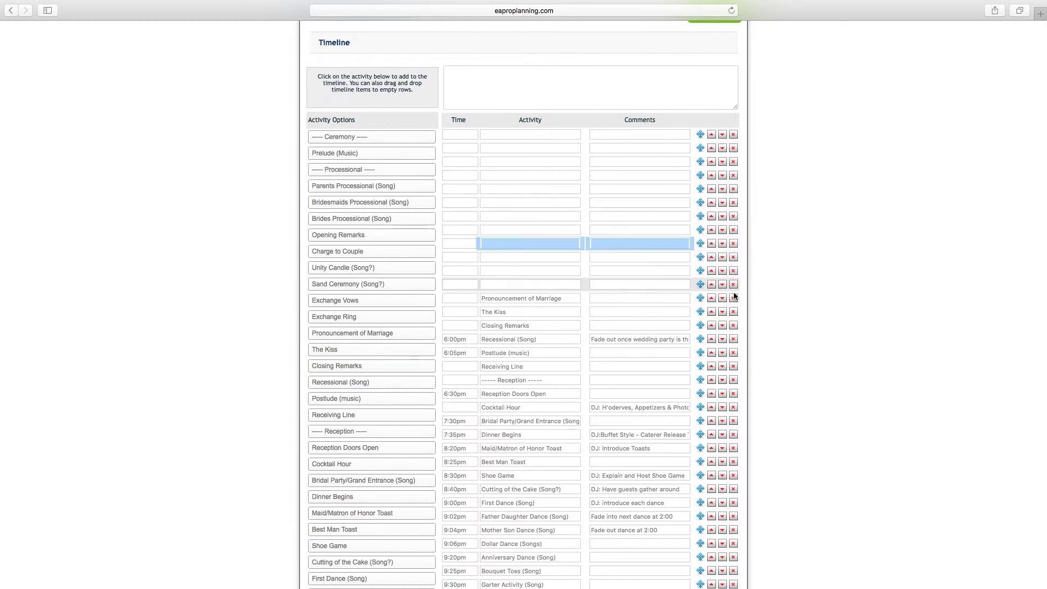
{"action": "left_click", "coordinate": [734, 325]}
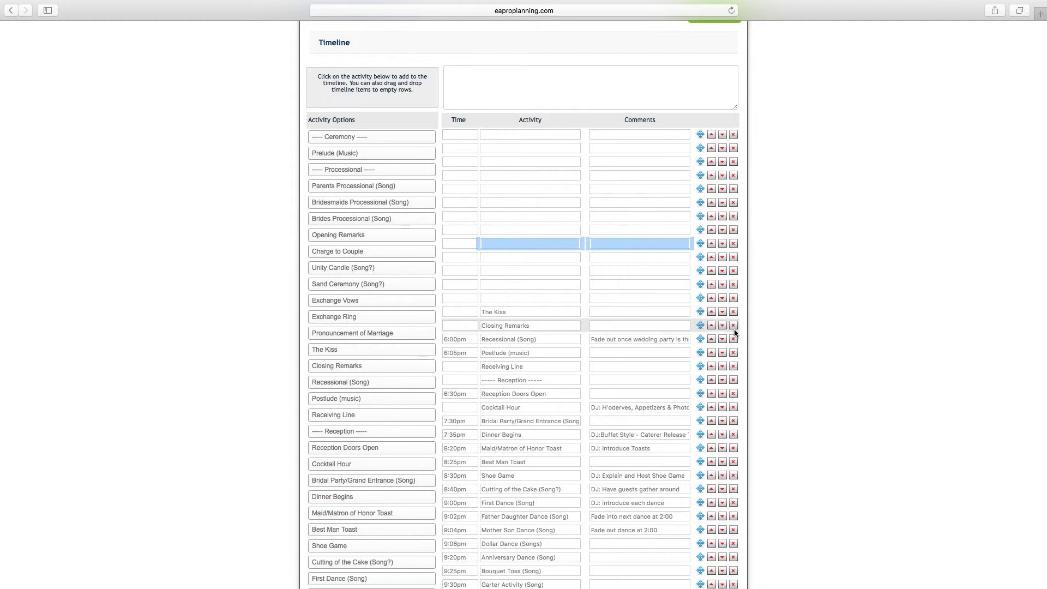
{"action": "left_click", "coordinate": [734, 366]}
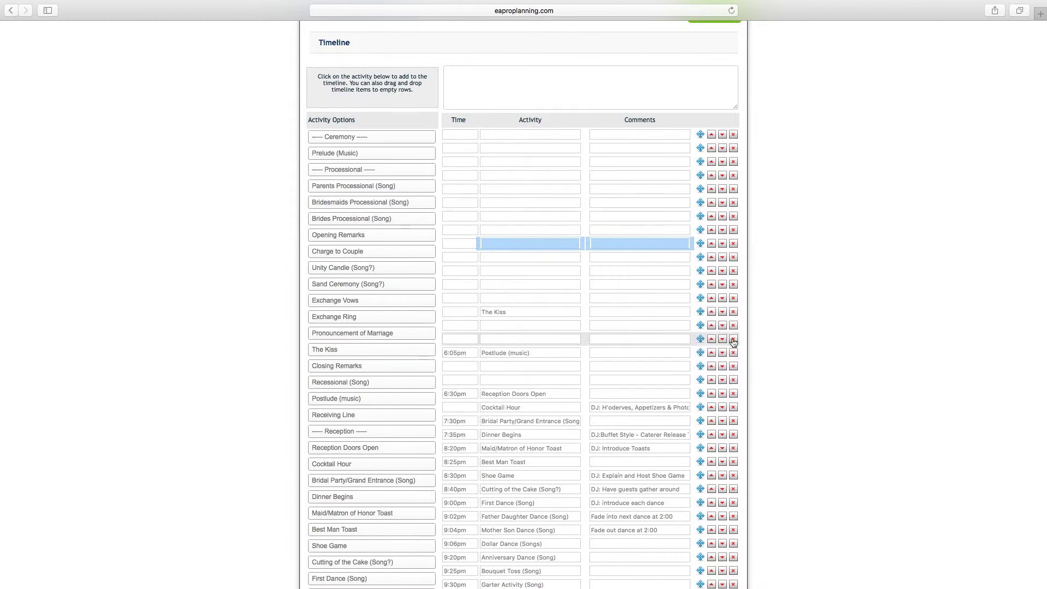
{"action": "left_click", "coordinate": [733, 311]}
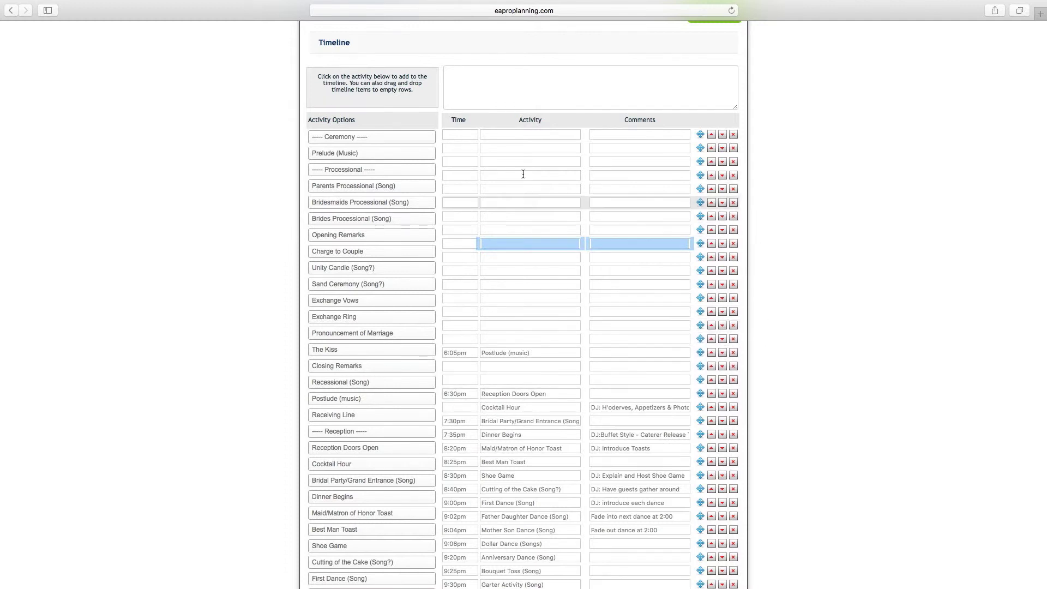
{"action": "scroll", "coordinate": [309, 125], "scroll_direction": "up", "scroll_amount": 1}
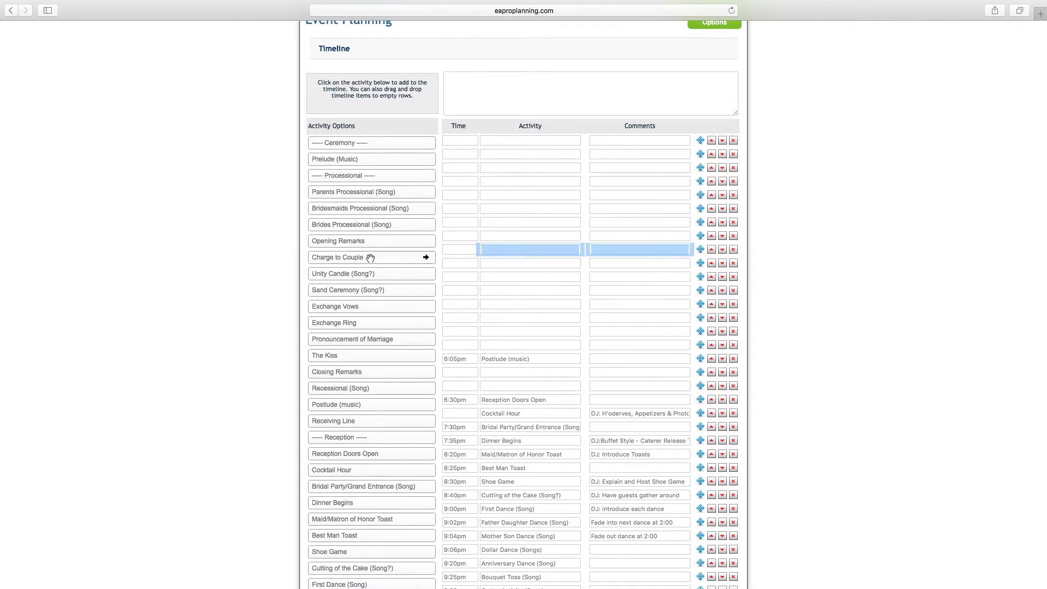
Add Ceremony, Unity Candle, Opening Remarks and Bridesmaids Processional entries to the timeline.
{"action": "left_click", "coordinate": [362, 272]}
{"action": "left_click", "coordinate": [530, 141]}
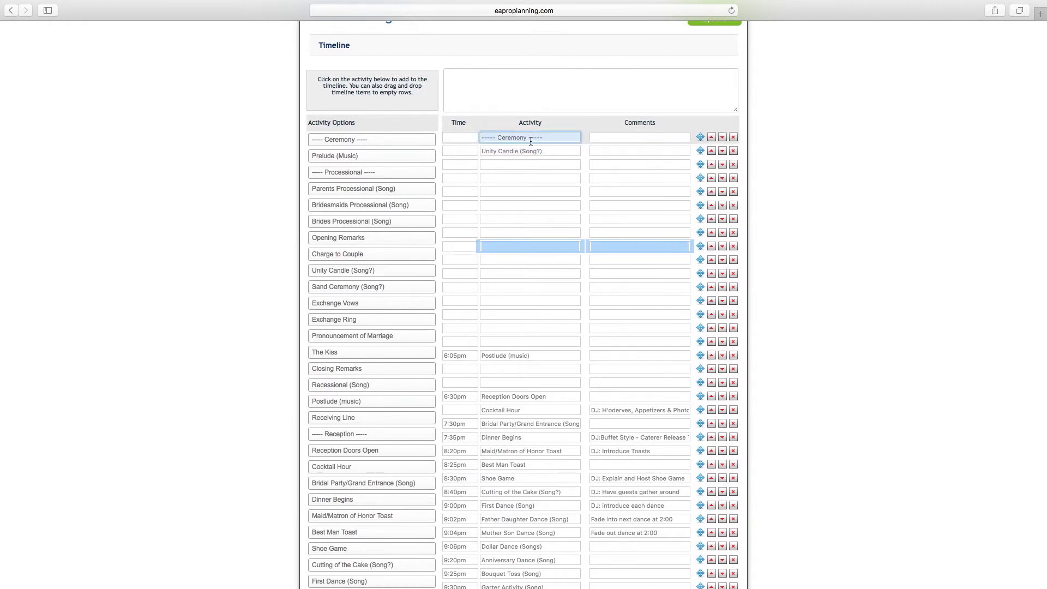
{"action": "left_click_drag", "start_coordinate": [331, 238], "coordinate": [540, 219]}
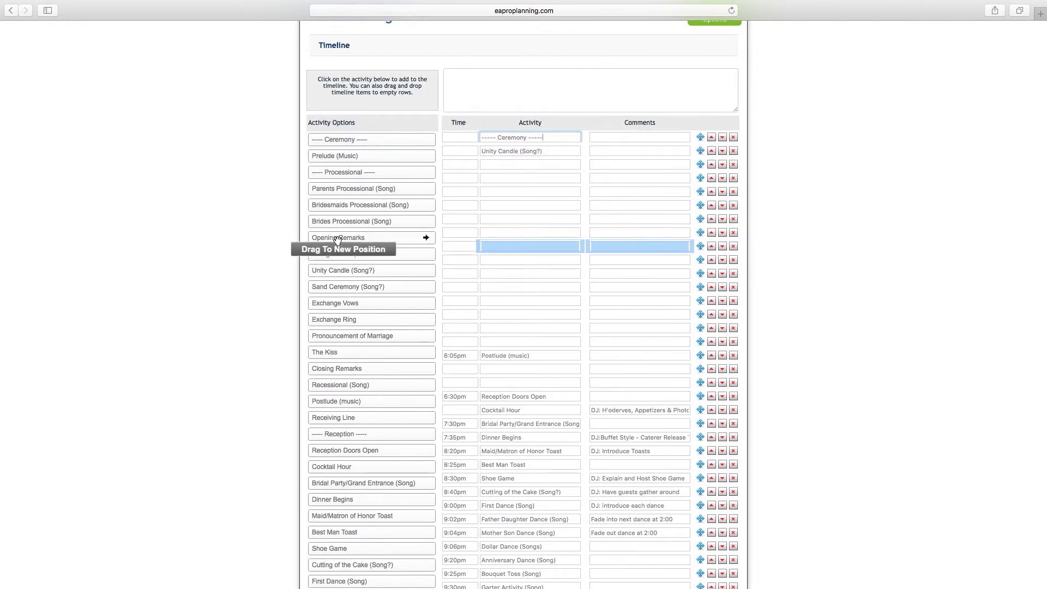
{"action": "left_click_drag", "start_coordinate": [540, 219], "coordinate": [529, 214]}
{"action": "left_click", "coordinate": [533, 208]}
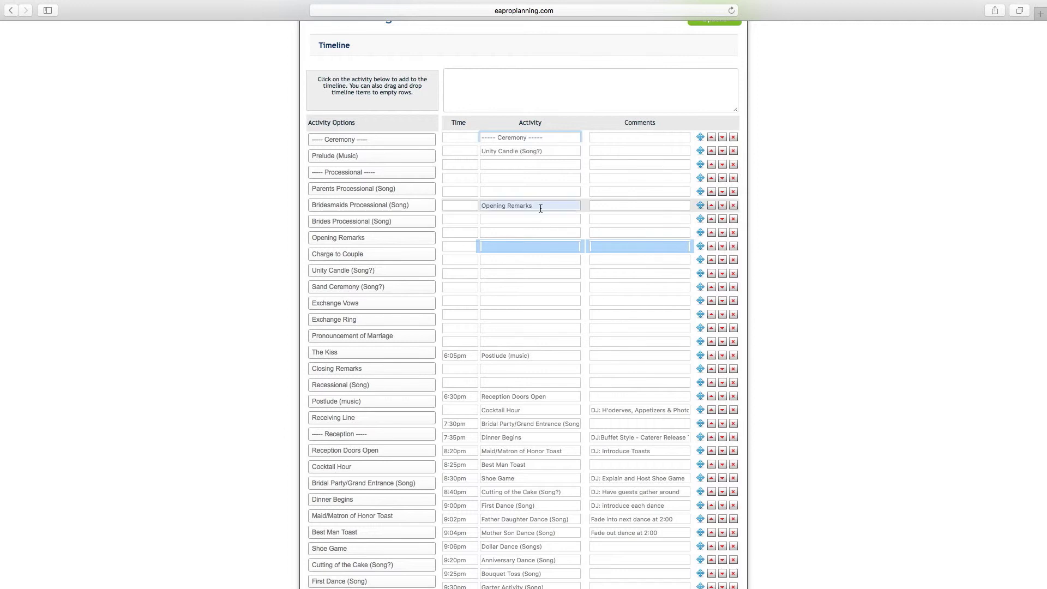
Clear the unwanted Opening Remarks and Unity Candle entries, then add Prelude (Music).
{"action": "left_click", "coordinate": [409, 203]}
{"action": "key", "text": "BackSpace"}
{"action": "mouse_move", "coordinate": [480, 164]}
{"action": "left_mouse_down"}
{"action": "mouse_move", "coordinate": [573, 165]}
{"action": "mouse_move", "coordinate": [480, 151]}
{"action": "left_mouse_up"}
{"action": "type", "text": "Bg"}
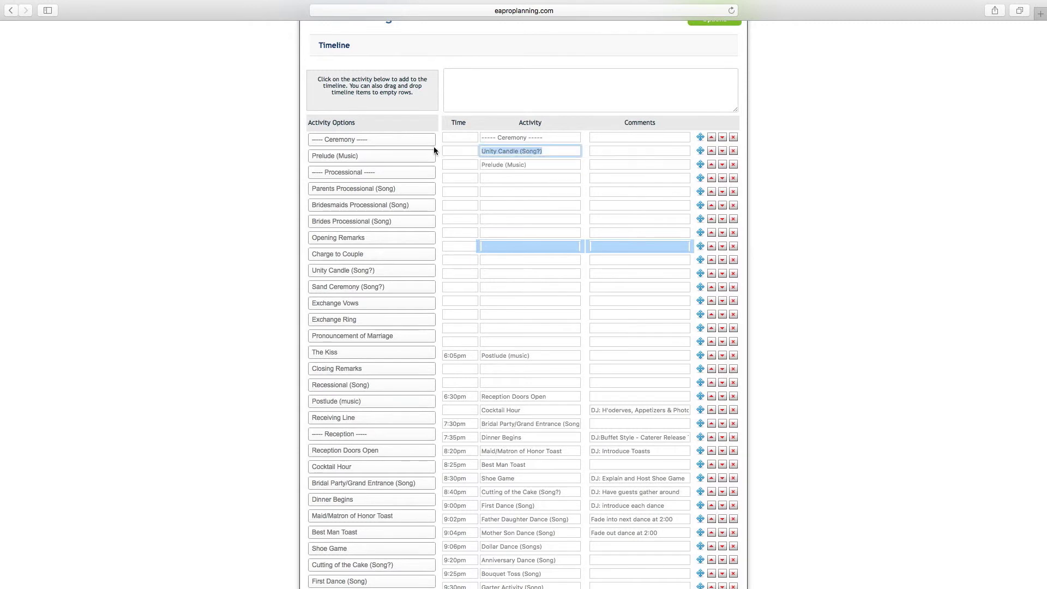
{"action": "key", "text": "BackSpace"}
{"action": "type", "text": "custom"}
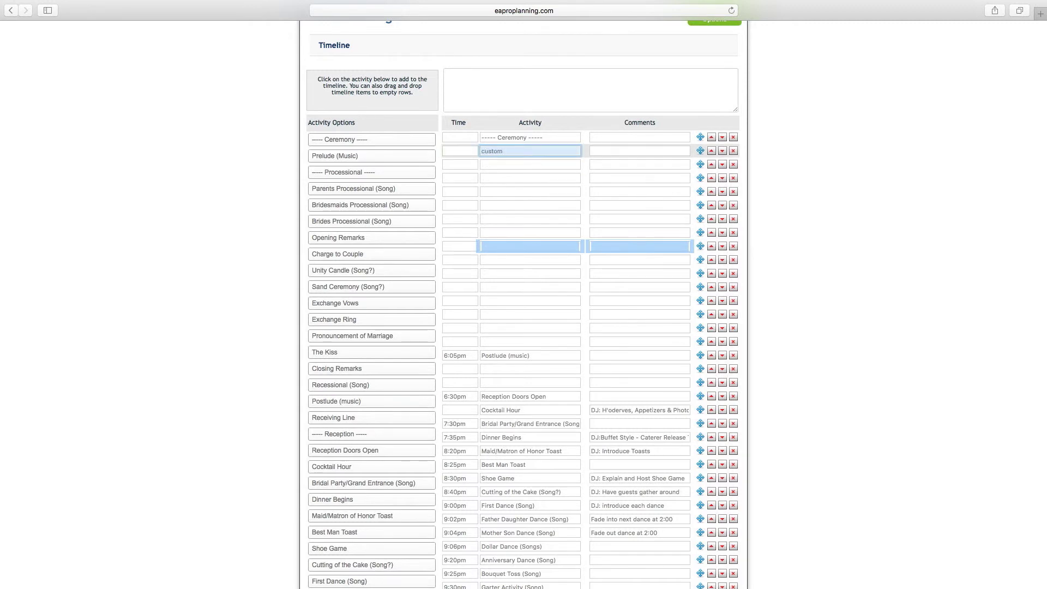
{"action": "left_click", "coordinate": [659, 152]}
{"action": "left_click", "coordinate": [564, 153]}
{"action": "left_click", "coordinate": [432, 157]}
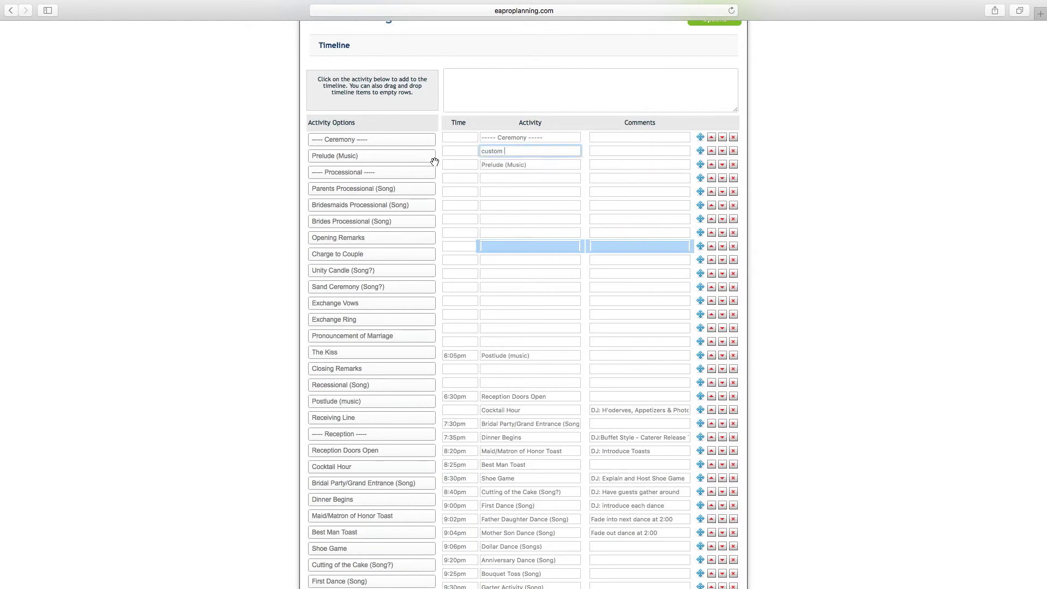
{"action": "scroll", "coordinate": [712, 270], "scroll_direction": "down", "scroll_amount": 3}
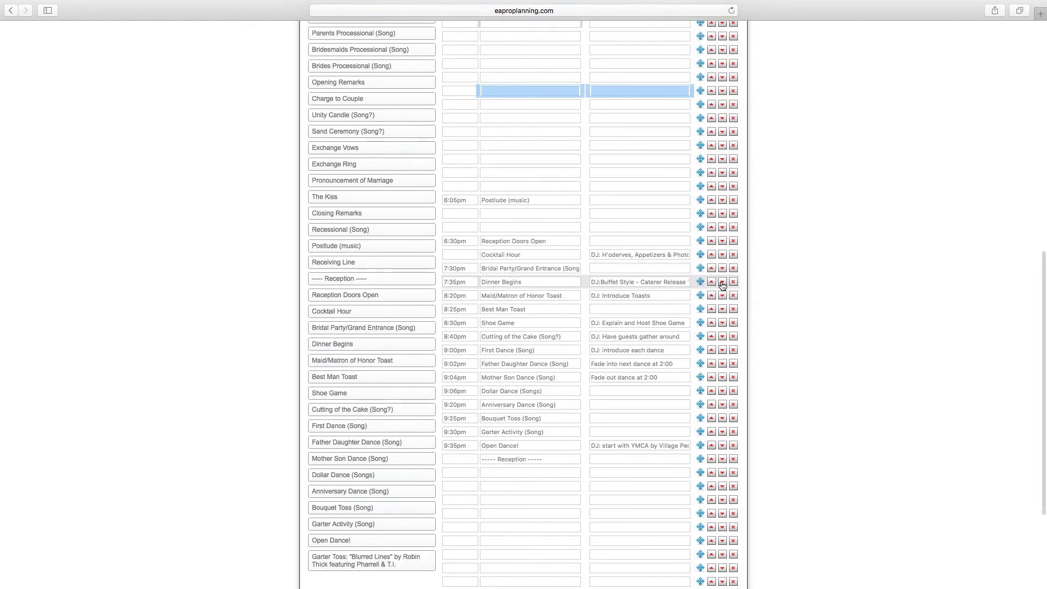
Shift the Bridal Party, Opening Remarks and Charge to Couple rows down one place.
{"action": "left_click", "coordinate": [723, 274]}
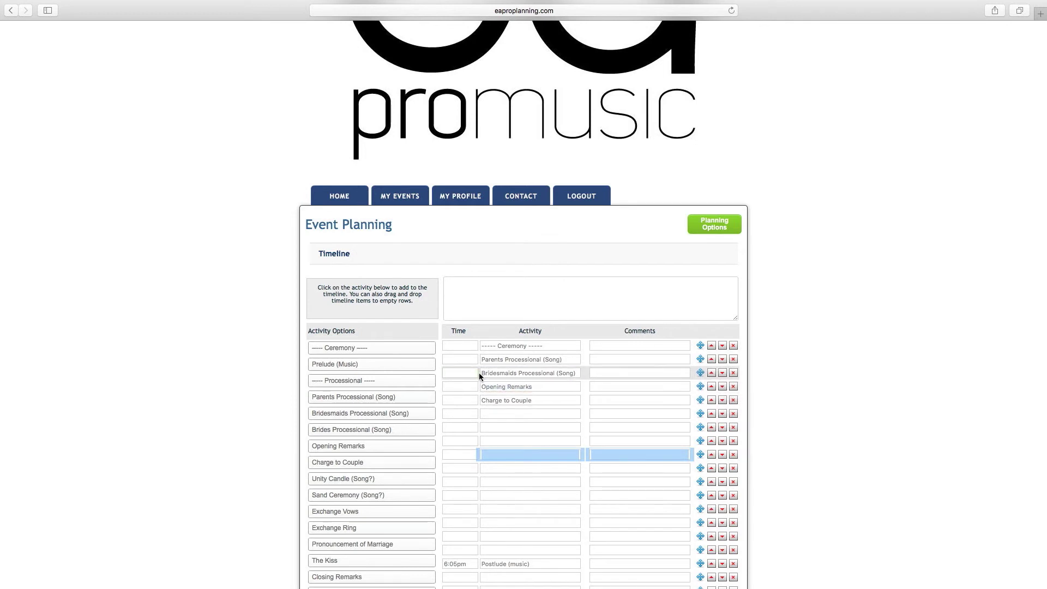
{"action": "left_click", "coordinate": [524, 385]}
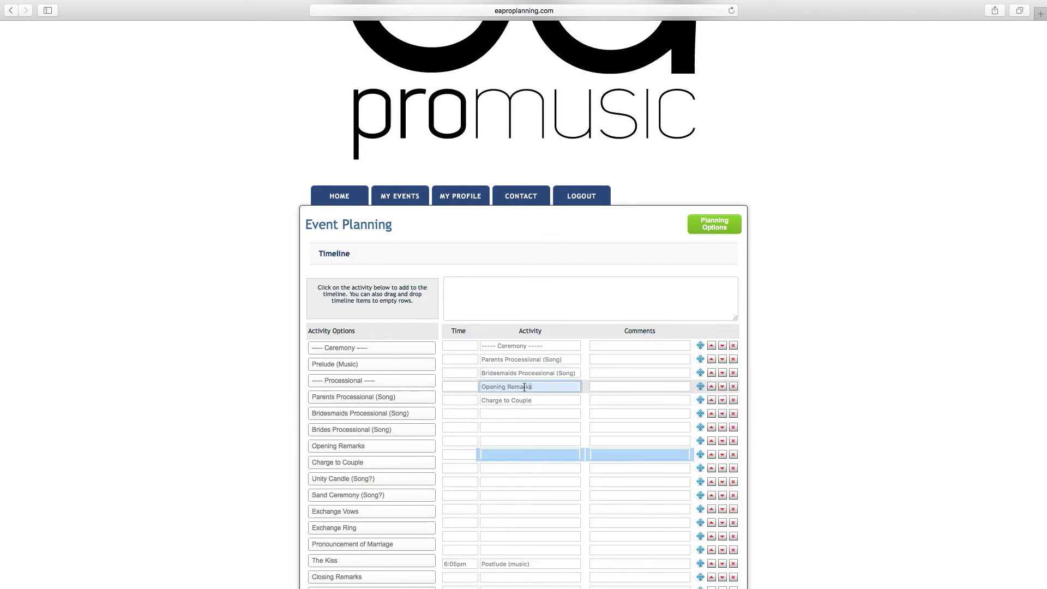
{"action": "left_click", "coordinate": [629, 386]}
{"action": "scroll", "coordinate": [670, 352], "scroll_direction": "down", "scroll_amount": 2}
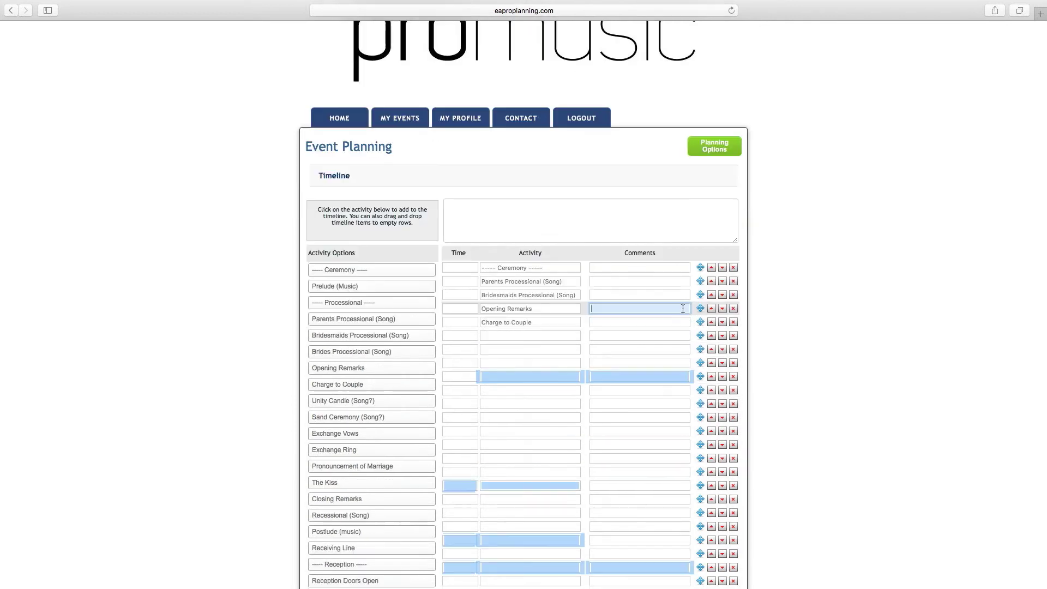
{"action": "left_click", "coordinate": [721, 321]}
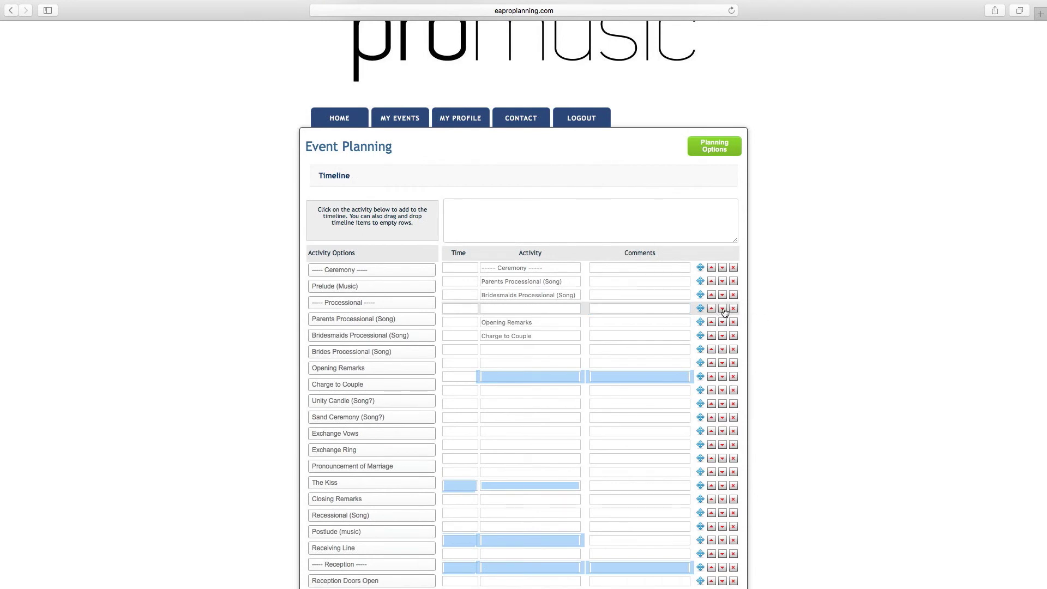
{"action": "left_click", "coordinate": [721, 308]}
Fill the emptied row with Brides Processional (Song) and add the Processional header.
{"action": "left_click", "coordinate": [535, 308]}
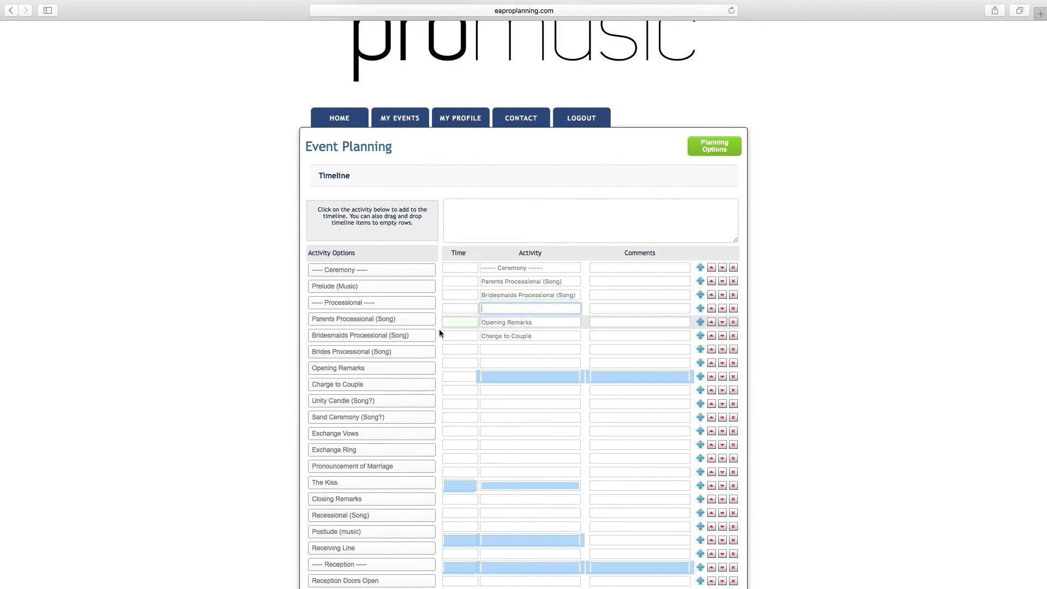
{"action": "left_click", "coordinate": [359, 353]}
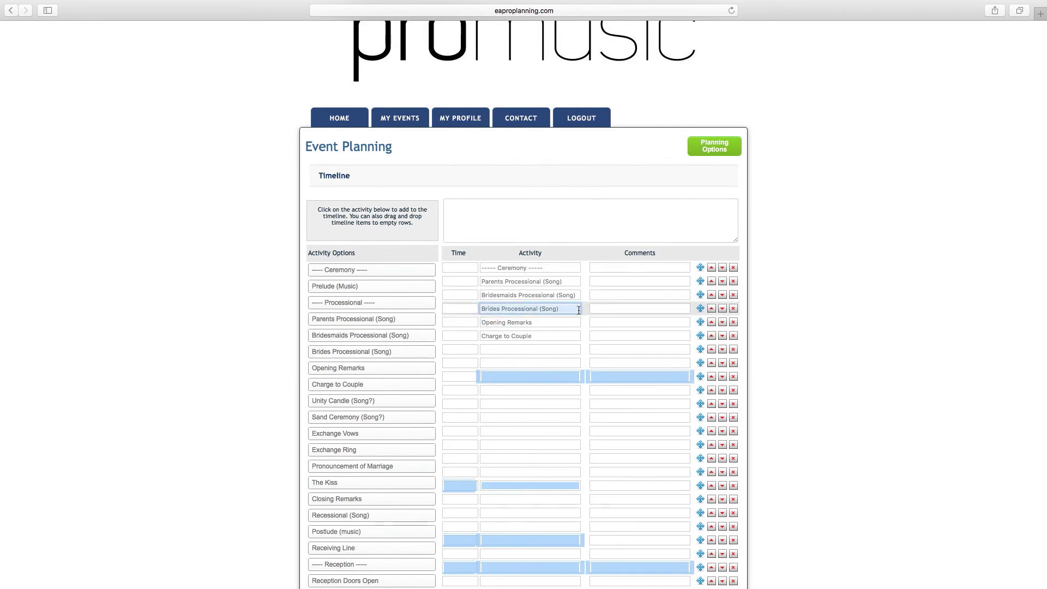
{"action": "left_click_drag", "start_coordinate": [578, 306], "coordinate": [416, 306]}
{"action": "left_click", "coordinate": [417, 304]}
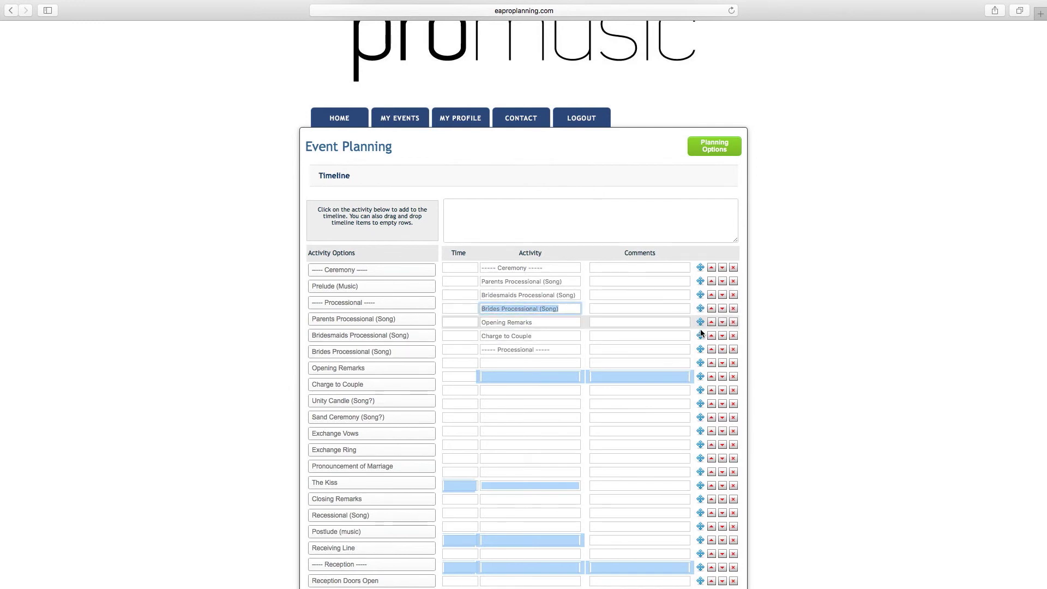
Drag Charge to Couple by its move icon down to row 10.
{"action": "left_click_drag", "start_coordinate": [699, 335], "coordinate": [701, 389]}
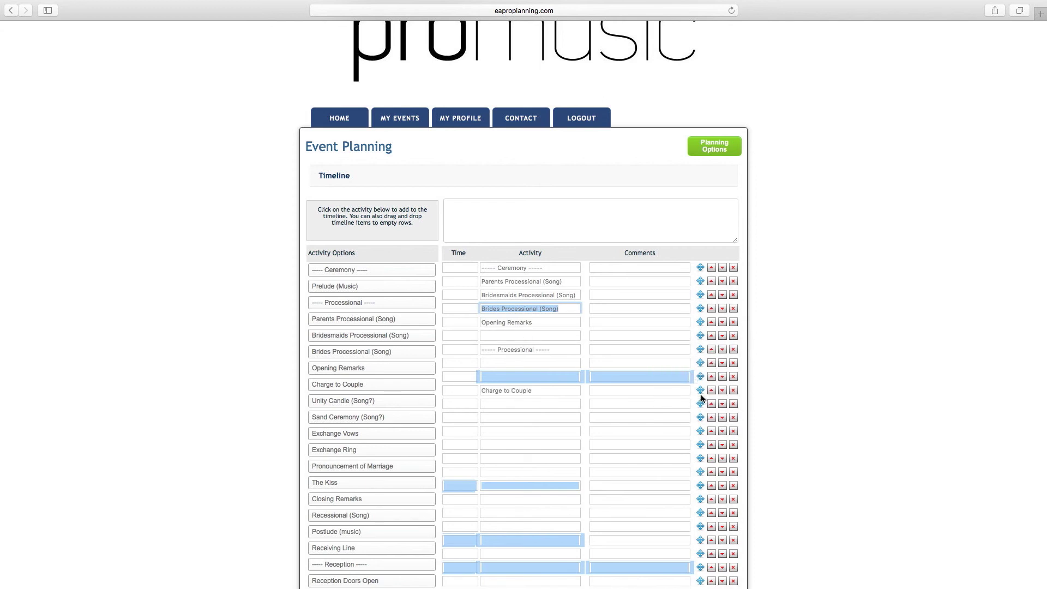